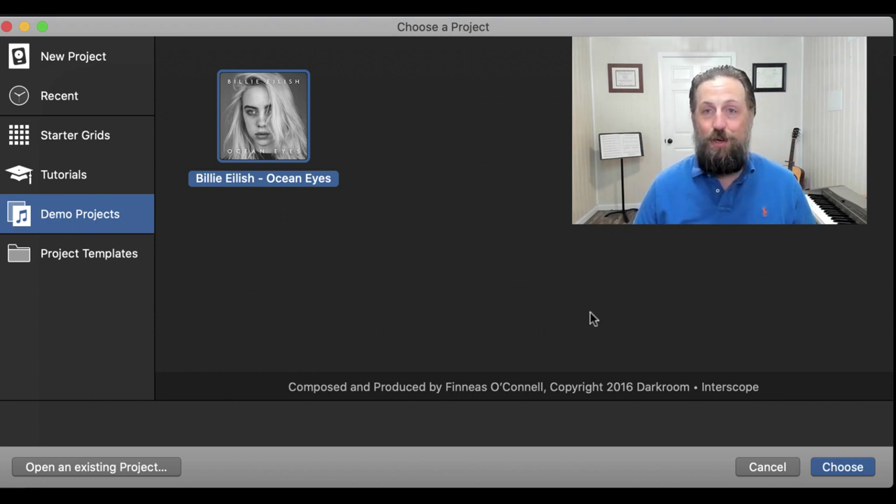
Choose Billie Eilish - Ocean Eyes from the Demo Projects list to open it.
{"action": "left_click", "coordinate": [863, 472]}
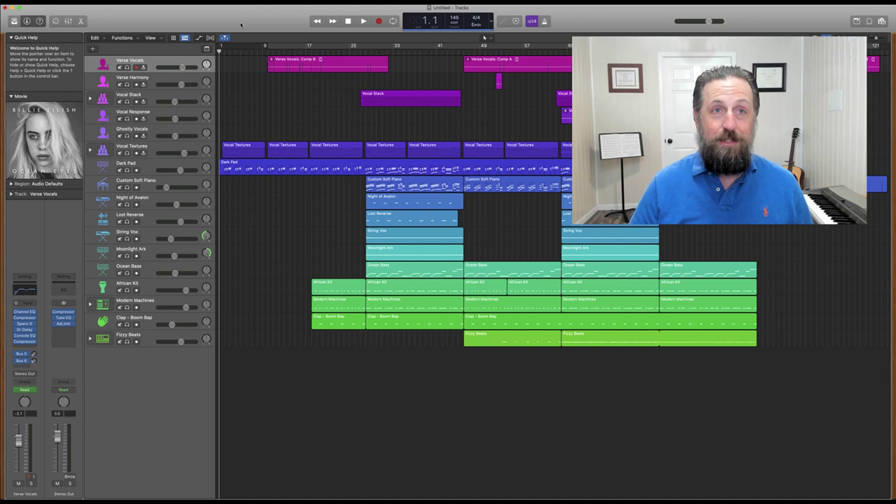
Play the song from bar 9 and stop around bar 13.
{"action": "left_click", "coordinate": [268, 51]}
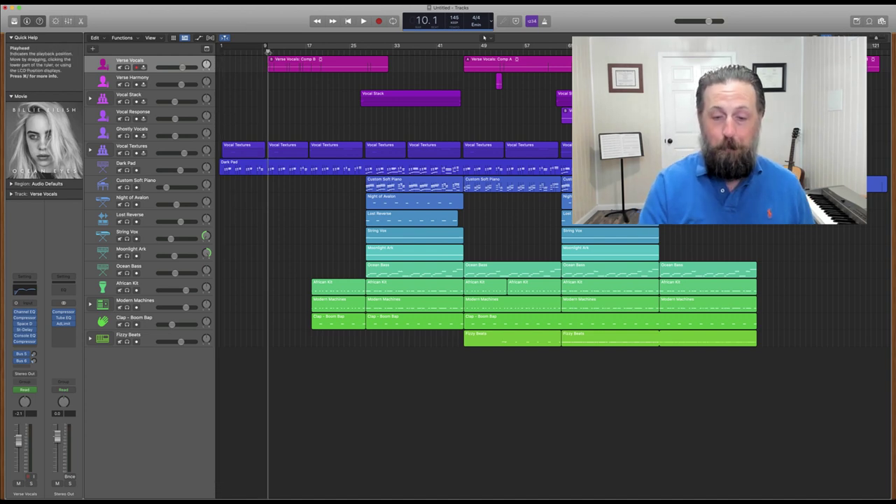
{"action": "key", "text": "space"}
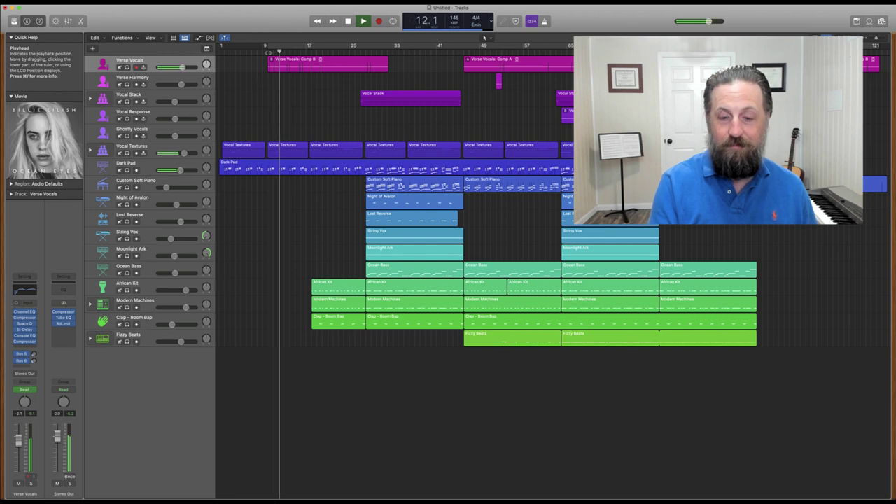
{"action": "key", "text": "space"}
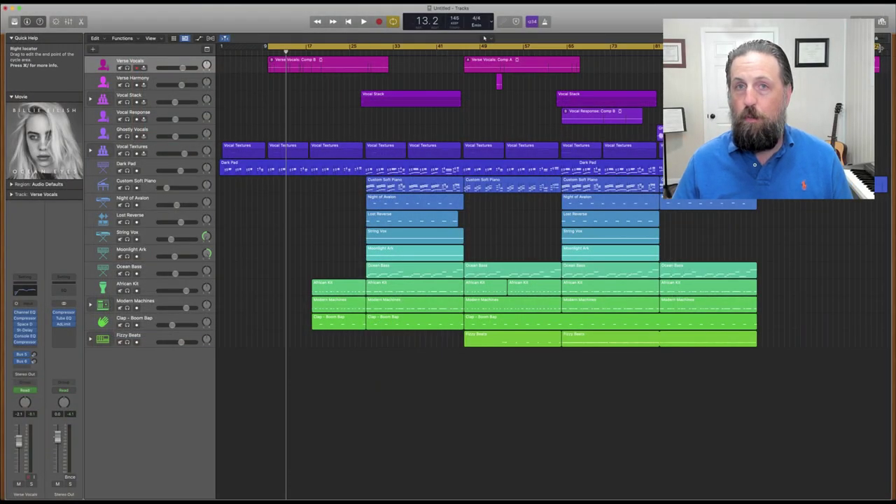
End the cycle at bar 17, show the Mixer below the tracks, and loop bars 9–17.
{"action": "left_click_drag", "start_coordinate": [658, 46], "coordinate": [310, 45]}
{"action": "left_click", "coordinate": [176, 6]}
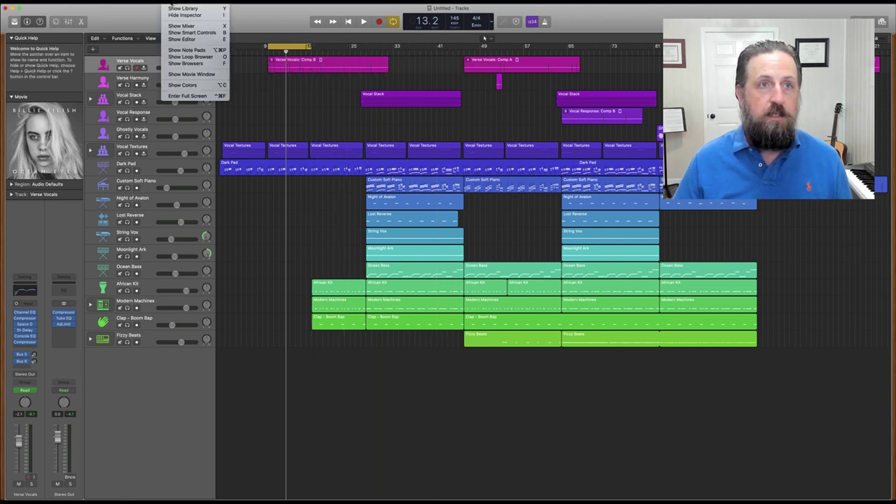
{"action": "left_click", "coordinate": [179, 27]}
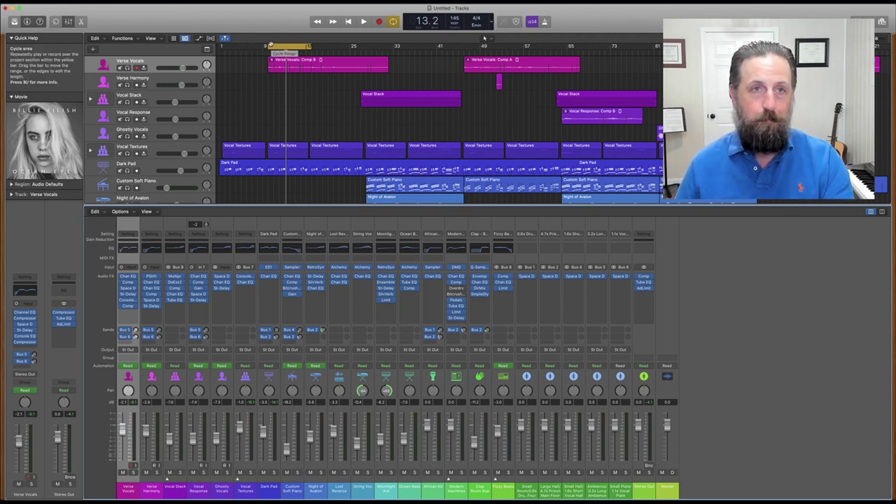
{"action": "key", "text": "space"}
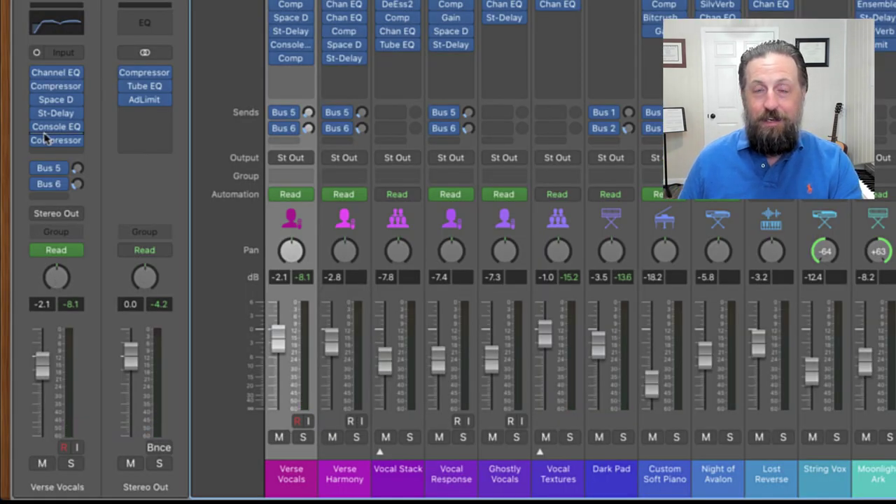
{"action": "mouse_move", "coordinate": [46, 74]}
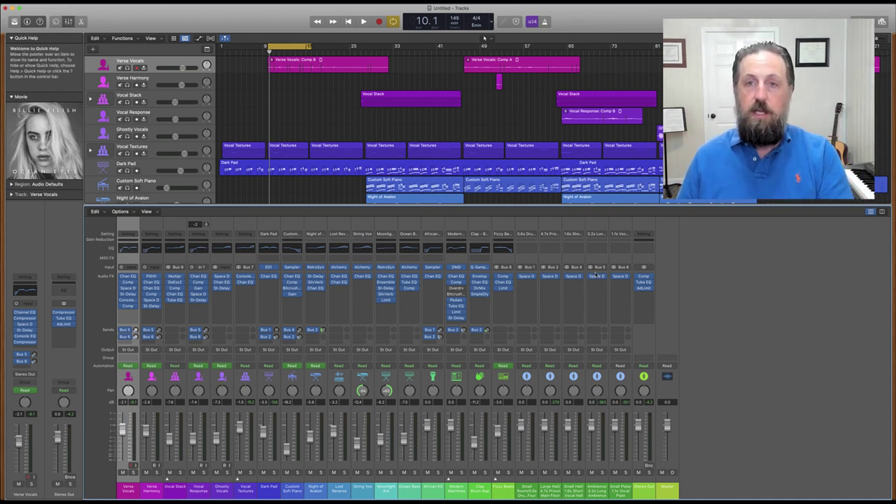
{"action": "mouse_move", "coordinate": [590, 278]}
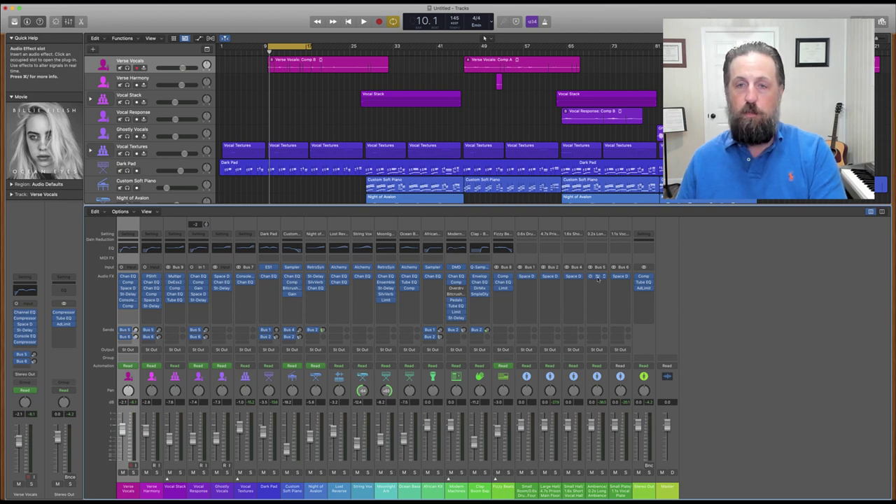
{"action": "left_click", "coordinate": [598, 279]}
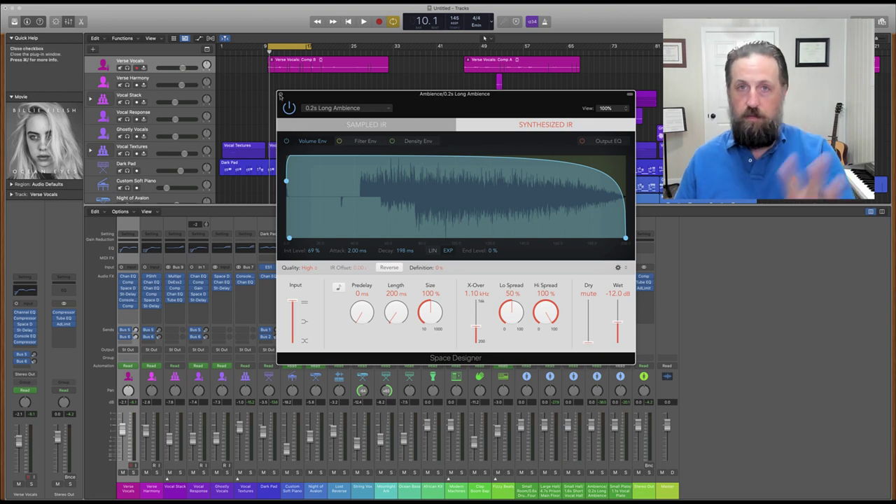
{"action": "left_click", "coordinate": [280, 95]}
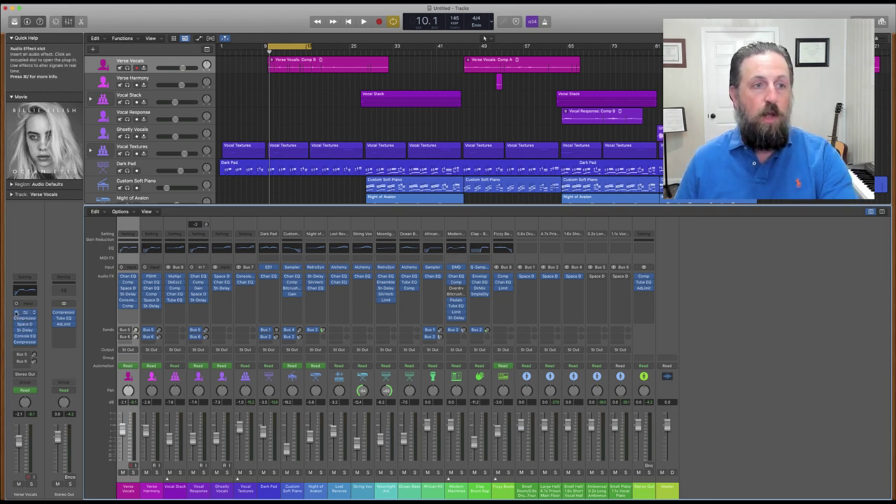
Solo the Verse Vocals track and play the loop to hear the vocal alone.
{"action": "left_click_drag", "start_coordinate": [15, 314], "coordinate": [16, 343]}
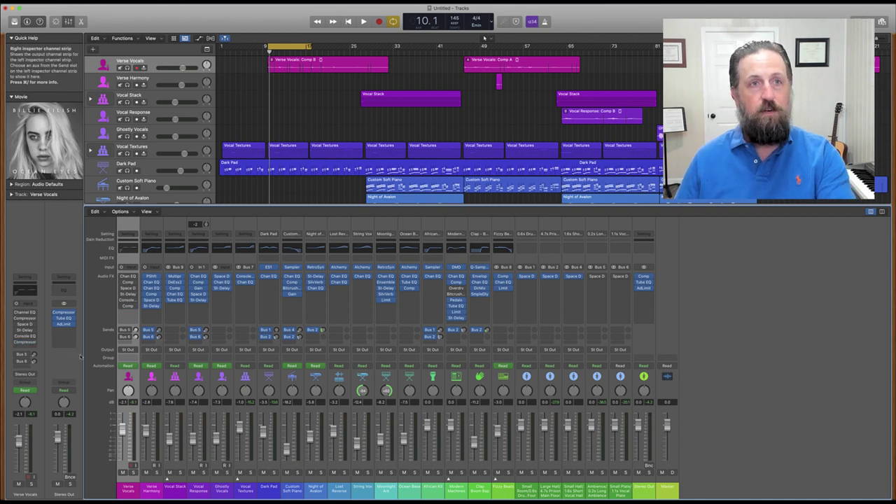
{"action": "left_click", "coordinate": [128, 67]}
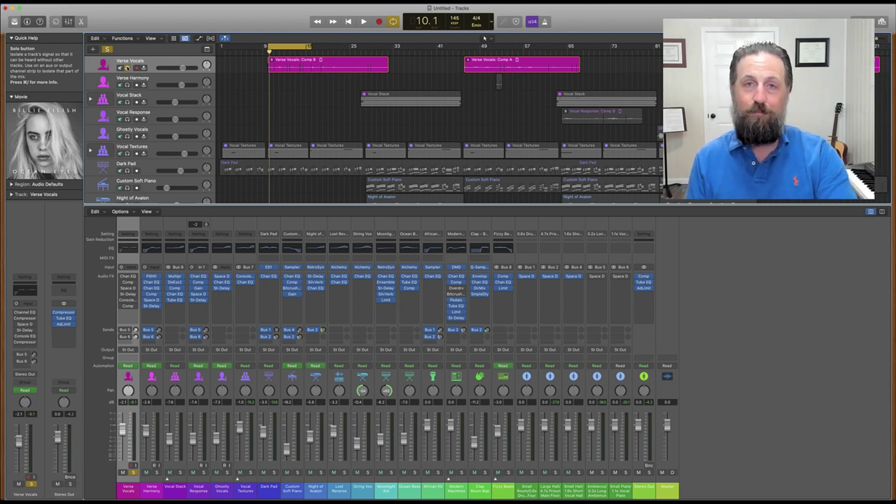
{"action": "key", "text": "space"}
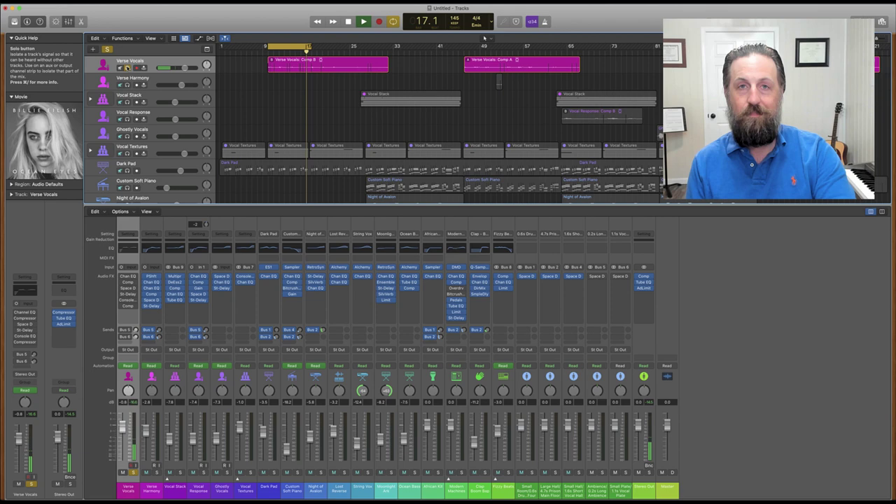
{"action": "key", "text": "space"}
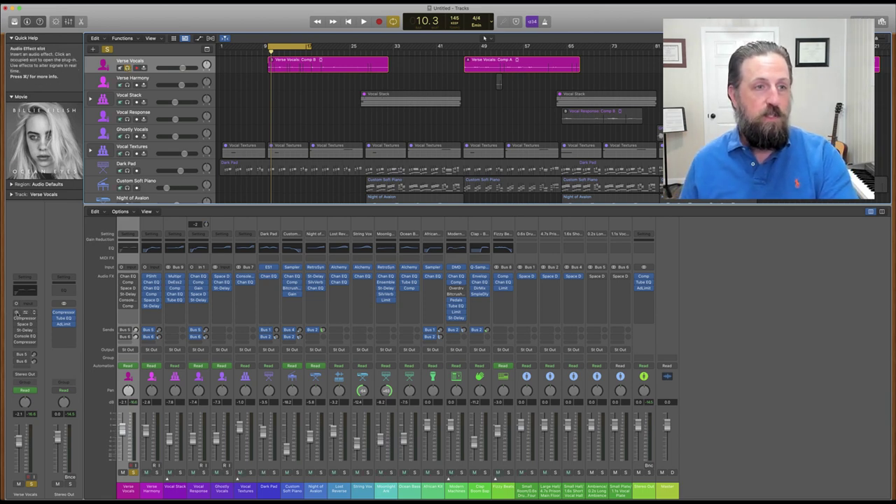
Open the Verse Vocals Channel EQ, turn on its Analyzer, and play the vocal.
{"action": "left_click", "coordinate": [28, 313]}
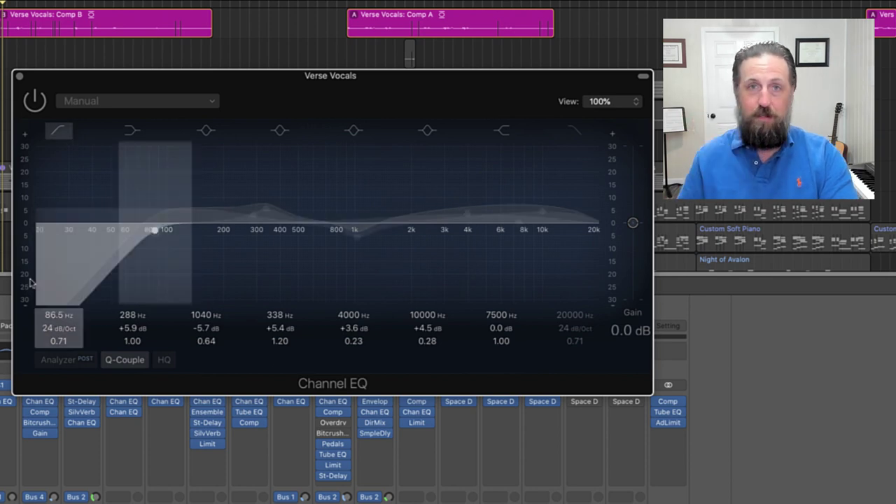
{"action": "left_click", "coordinate": [75, 361]}
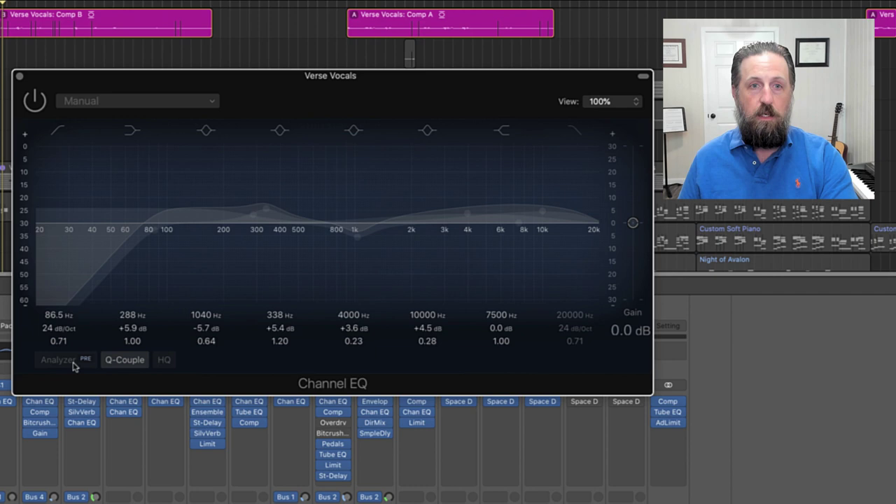
{"action": "left_click", "coordinate": [39, 103]}
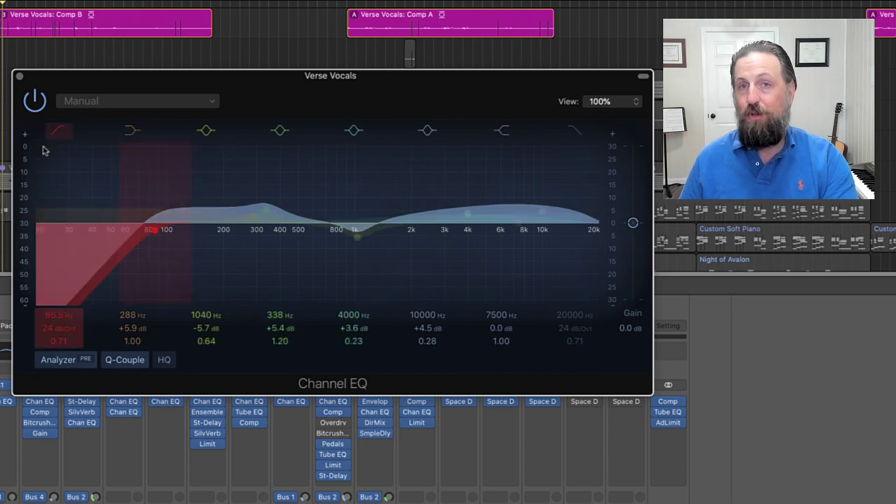
{"action": "key", "text": "space"}
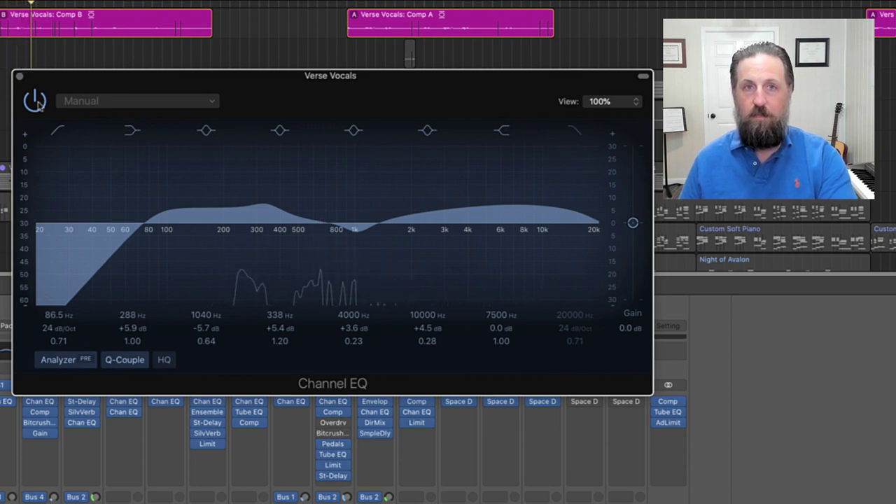
Bypass and re-enable the Channel EQ to compare dry and EQ'd vocal, then close it.
{"action": "left_click", "coordinate": [35, 101]}
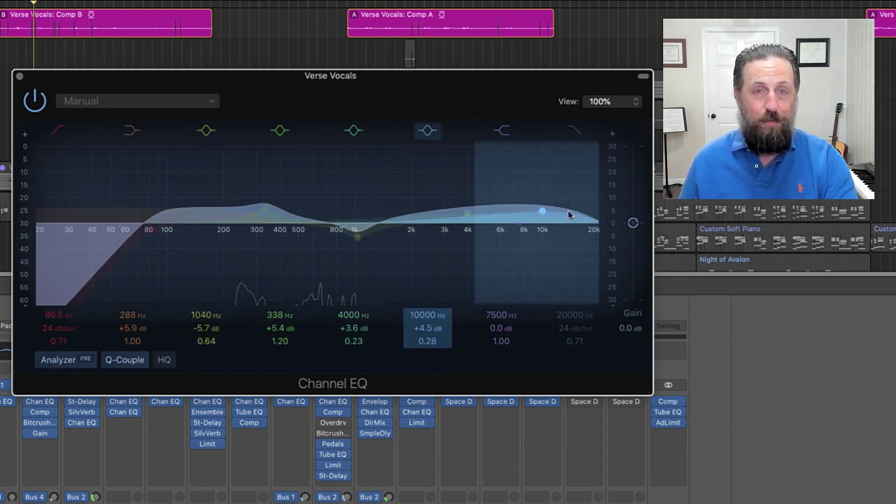
{"action": "left_click", "coordinate": [31, 104]}
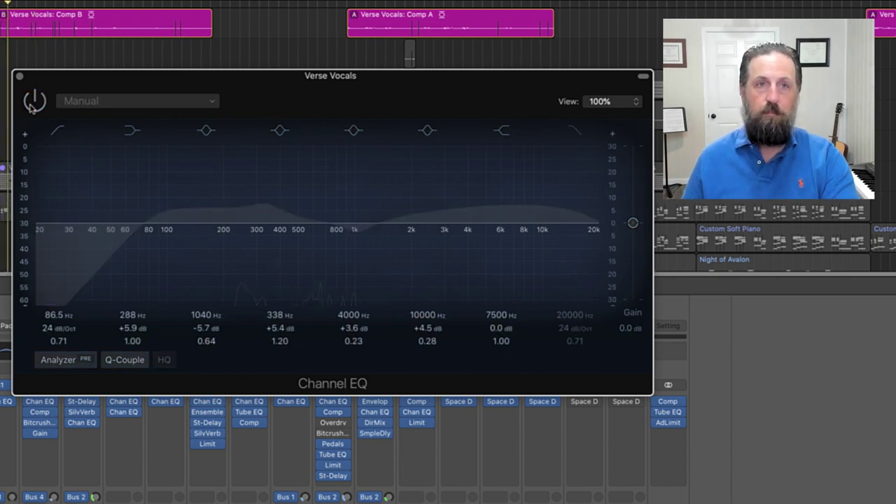
{"action": "left_click", "coordinate": [30, 103]}
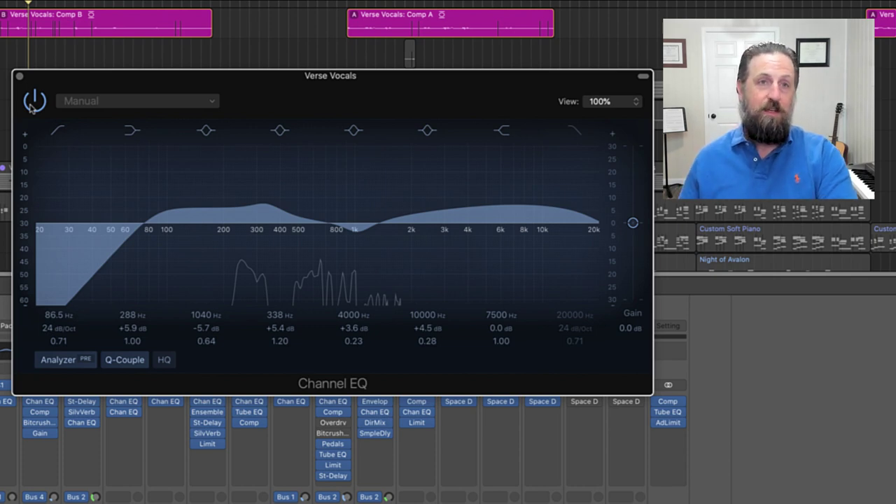
{"action": "left_click", "coordinate": [19, 76]}
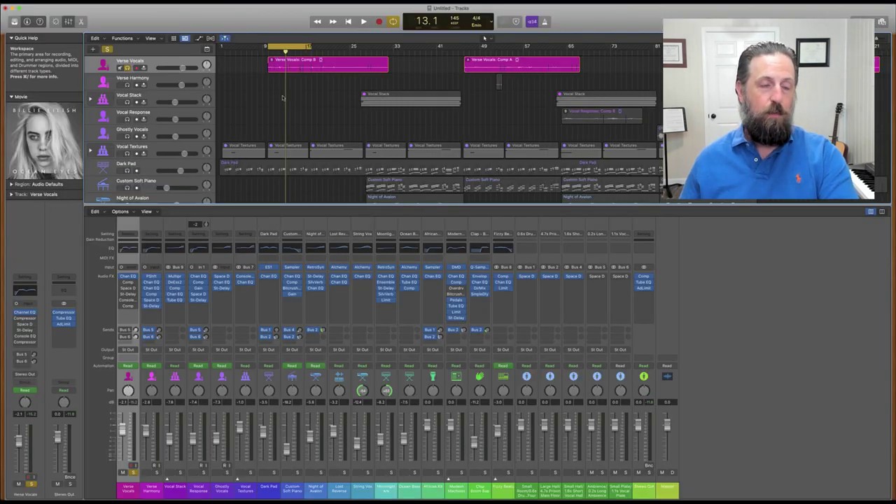
Open the Verse Vocals Vintage Opto Compressor, switch it on during playback, then close it.
{"action": "left_click", "coordinate": [25, 318]}
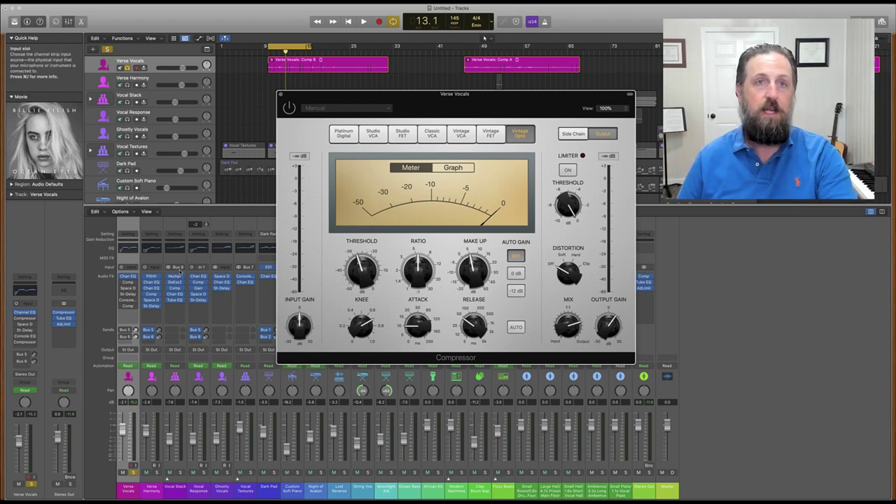
{"action": "left_click", "coordinate": [364, 22]}
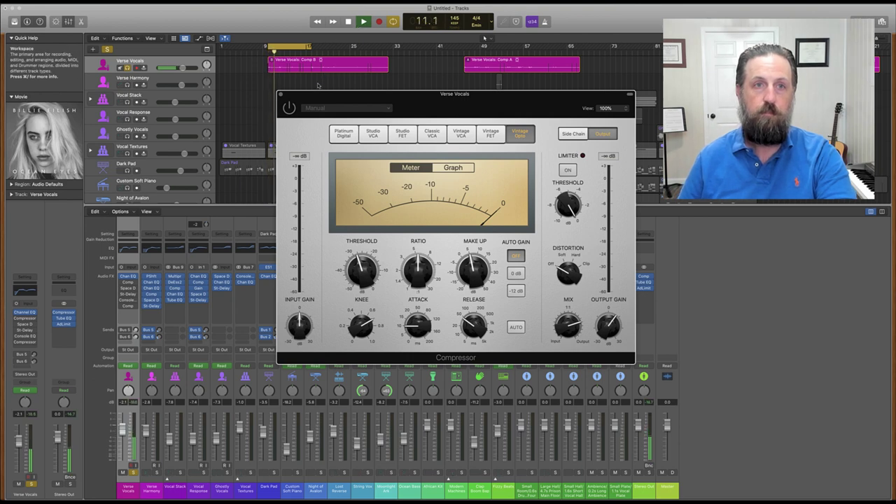
{"action": "left_click", "coordinate": [288, 108]}
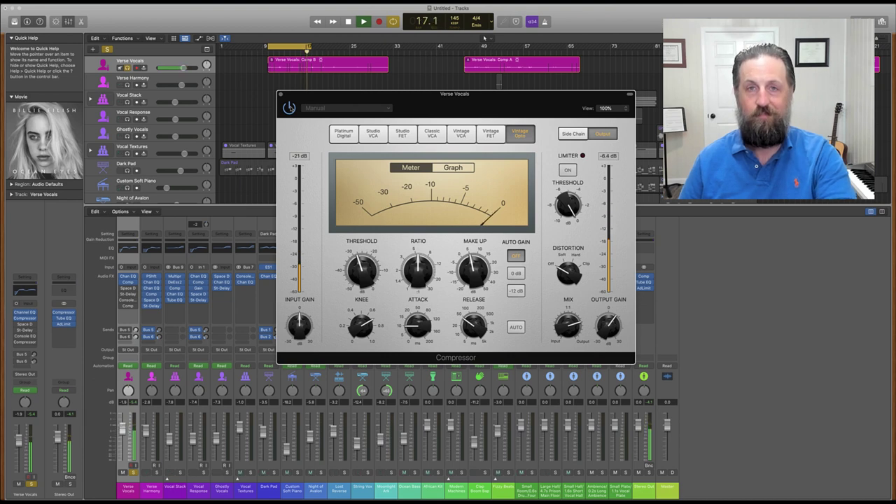
{"action": "key", "text": "space"}
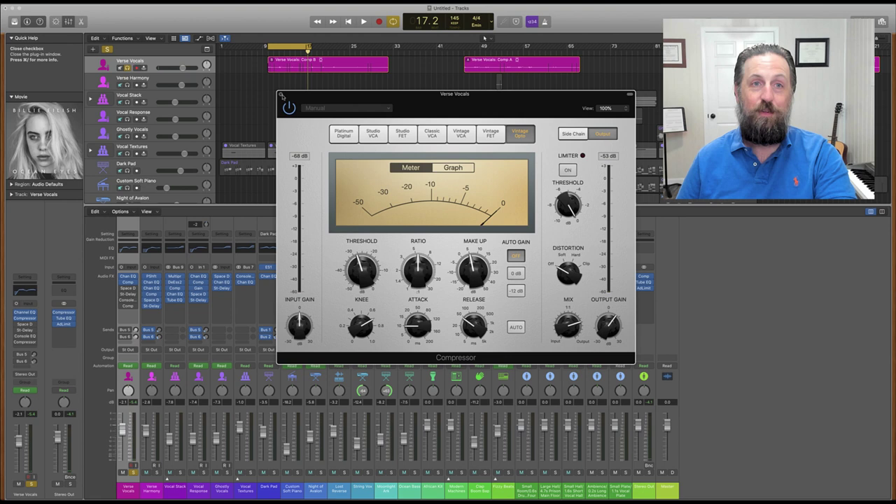
{"action": "left_click", "coordinate": [280, 95]}
Dismiss the plug-in list, replay the verse vocal from bar 10 twice, and open Space Designer.
{"action": "left_click", "coordinate": [15, 315]}
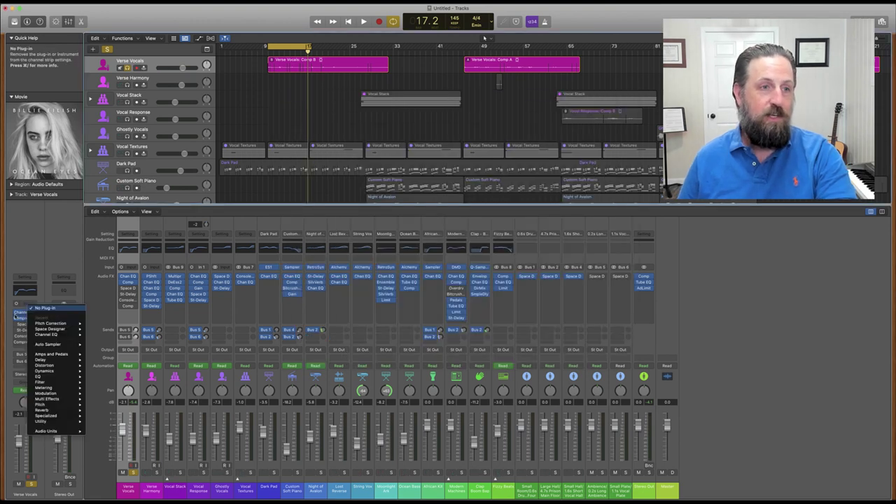
{"action": "left_click", "coordinate": [14, 317]}
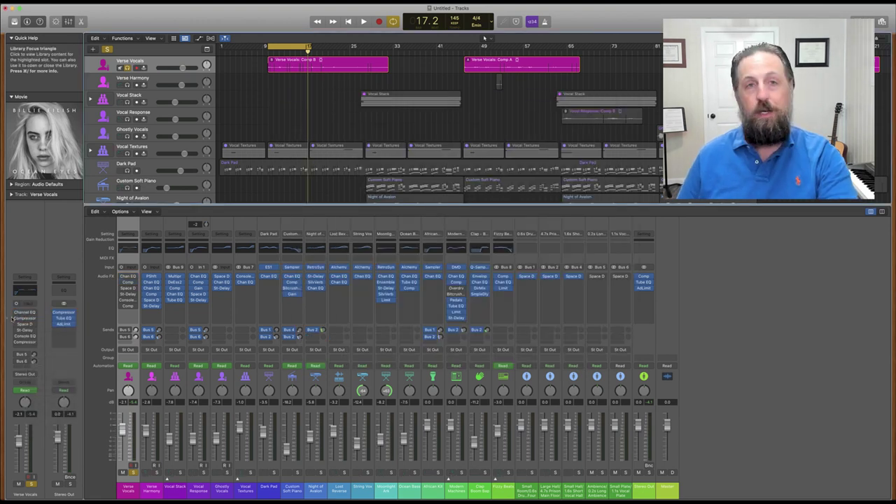
{"action": "key", "text": "space"}
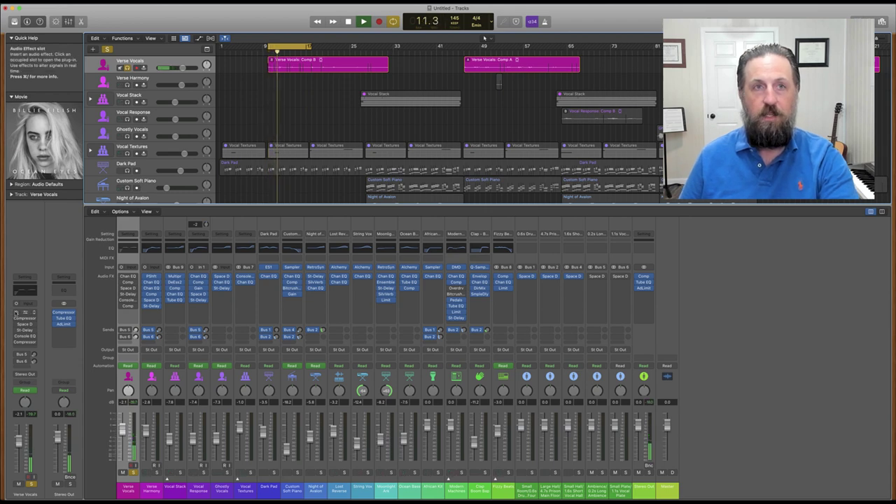
{"action": "key", "text": "space"}
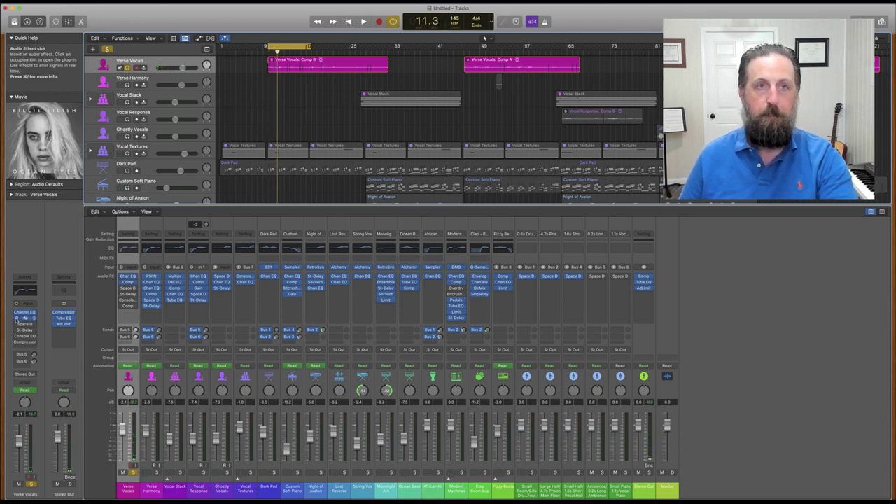
{"action": "key", "text": "space"}
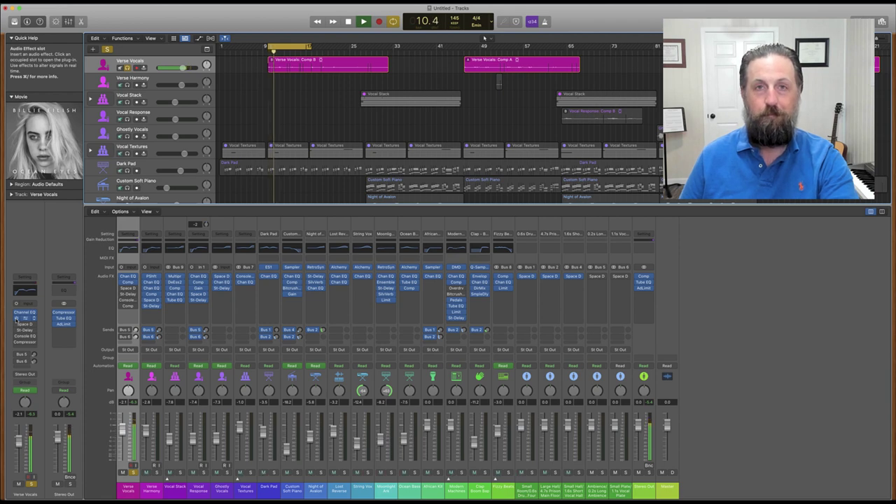
{"action": "key", "text": "space"}
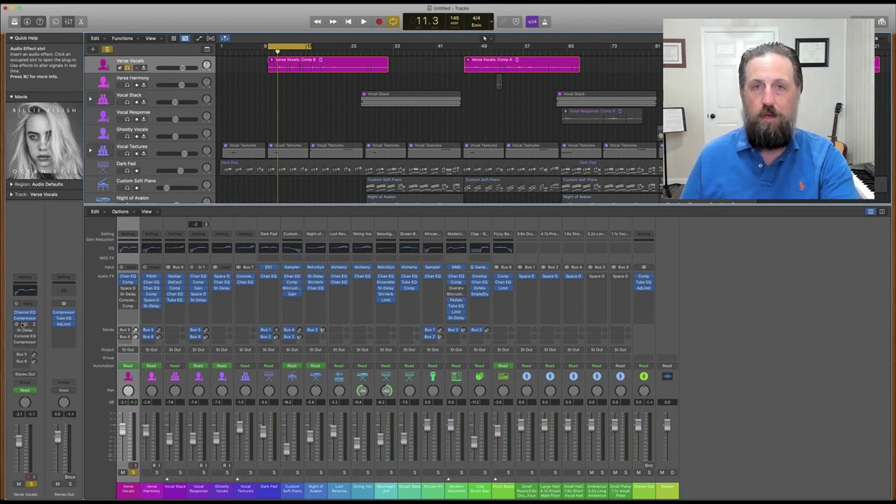
{"action": "left_click", "coordinate": [23, 324]}
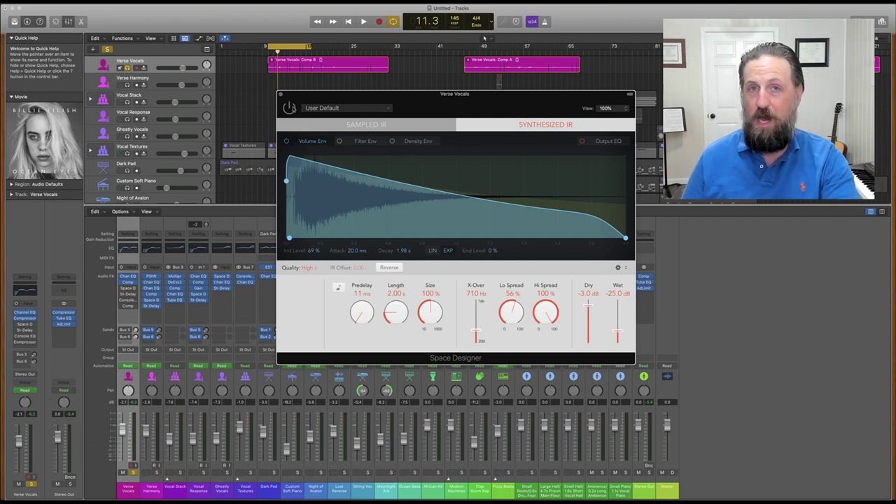
Play the verse twice to hear the 2.00 s Space Designer reverb (Dry −3.0 dB, Wet −25.0 dB).
{"action": "key", "text": "space"}
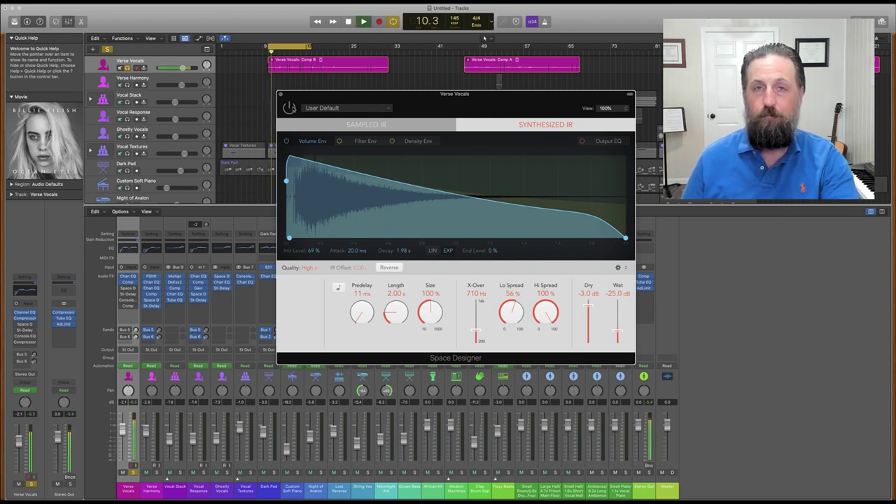
{"action": "key", "text": "space"}
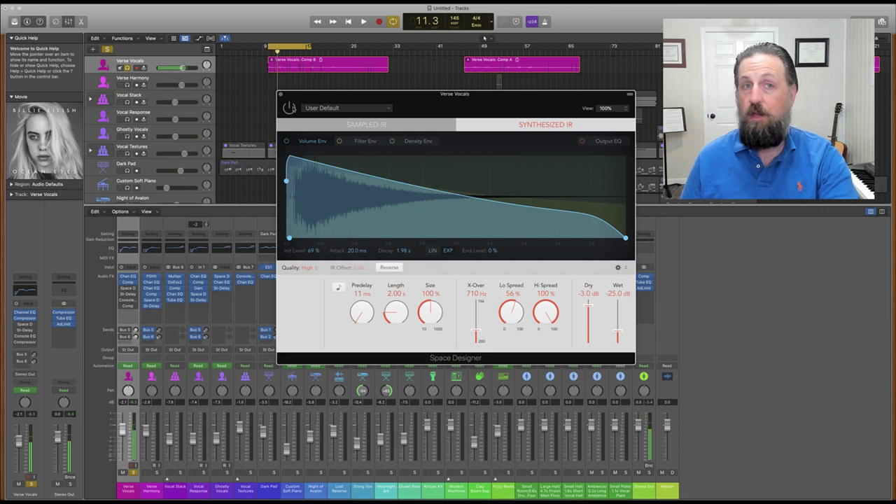
{"action": "key", "text": "space"}
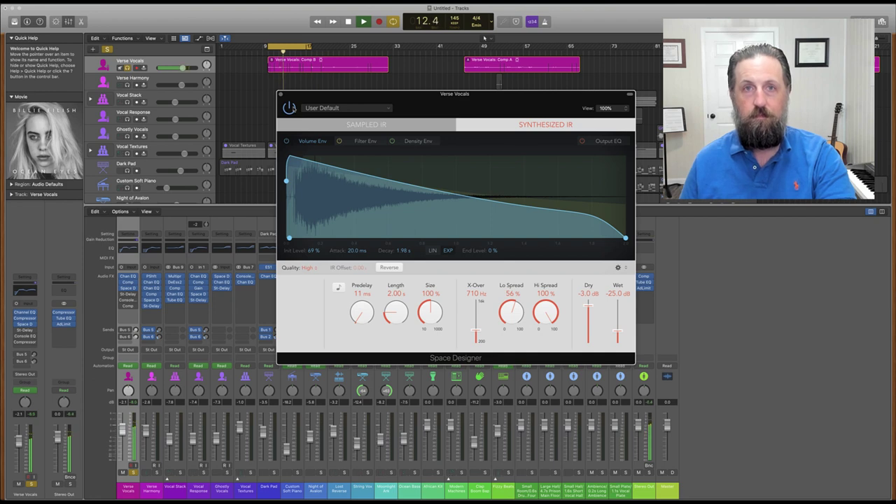
{"action": "key", "text": "space"}
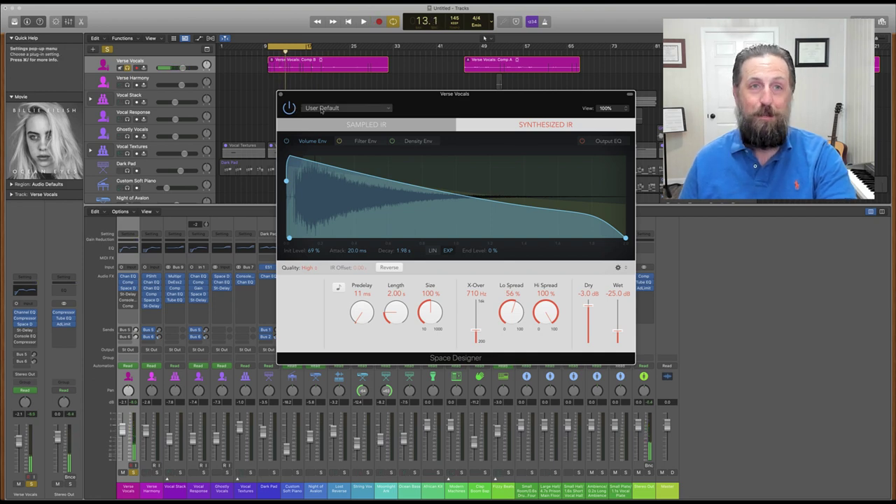
Swap Space Designer for the Stereo Delay (1/4 left, 1/8 right, 35% feedback) and audition it on the verse.
{"action": "left_click", "coordinate": [281, 95]}
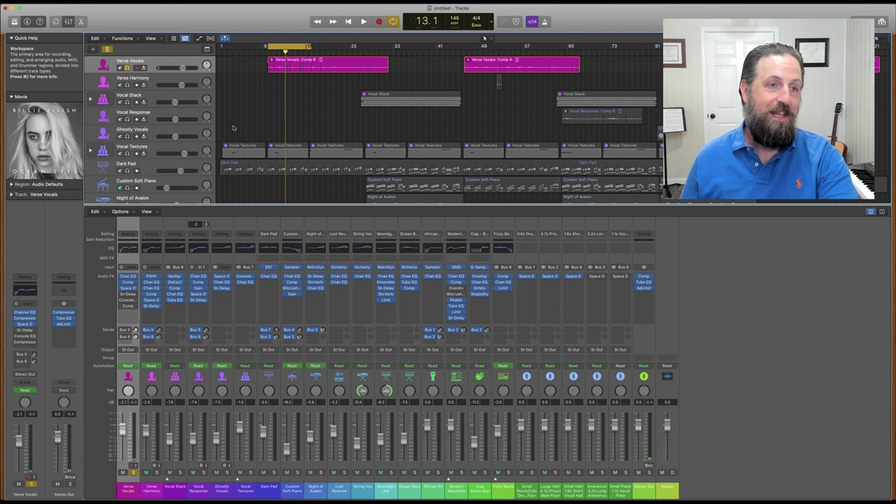
{"action": "left_click", "coordinate": [128, 294]}
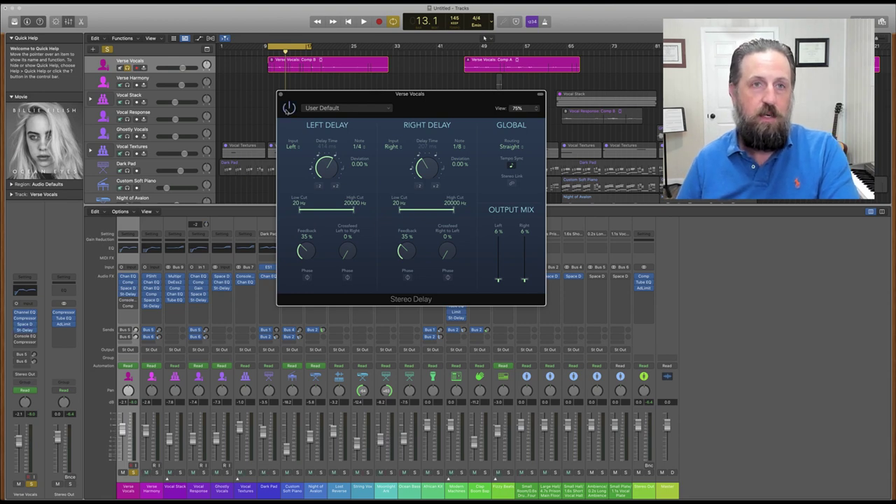
{"action": "key", "text": "space"}
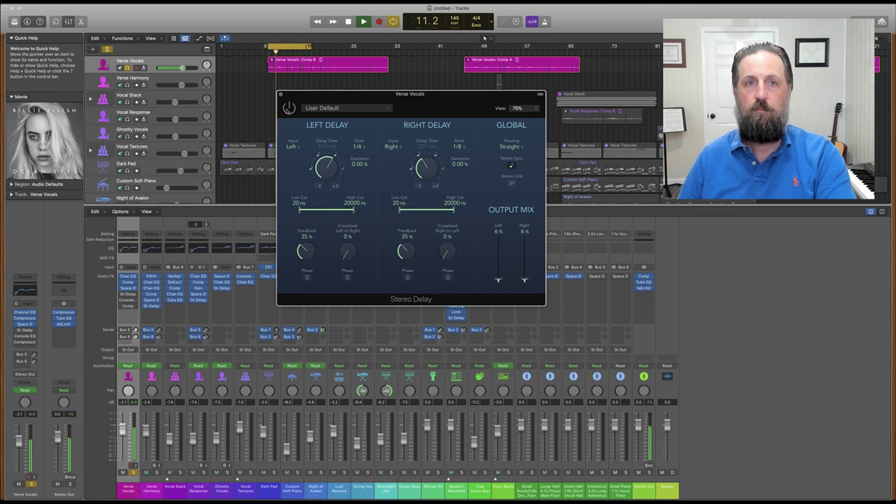
{"action": "key", "text": "space"}
{"action": "key", "text": "space"}
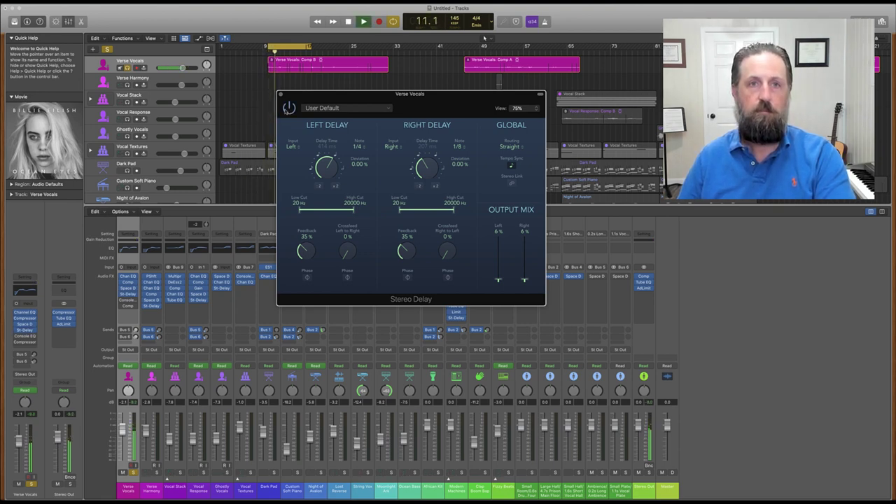
{"action": "key", "text": "space"}
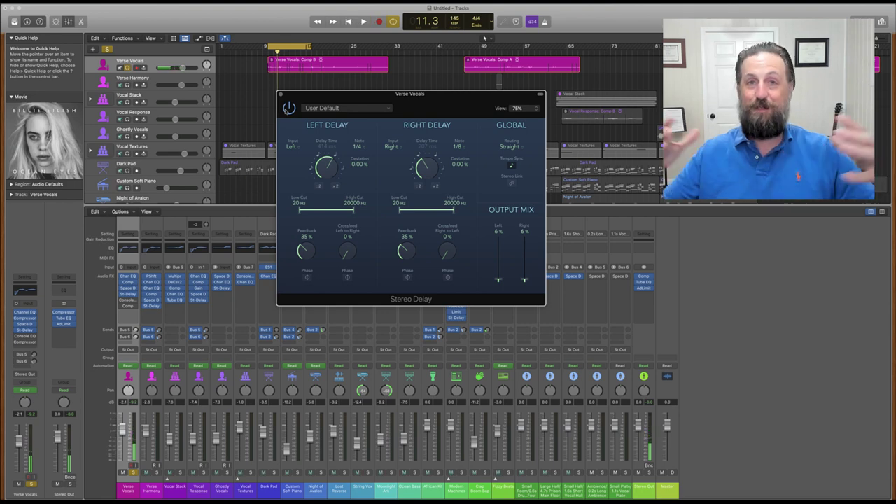
{"action": "key", "text": "space"}
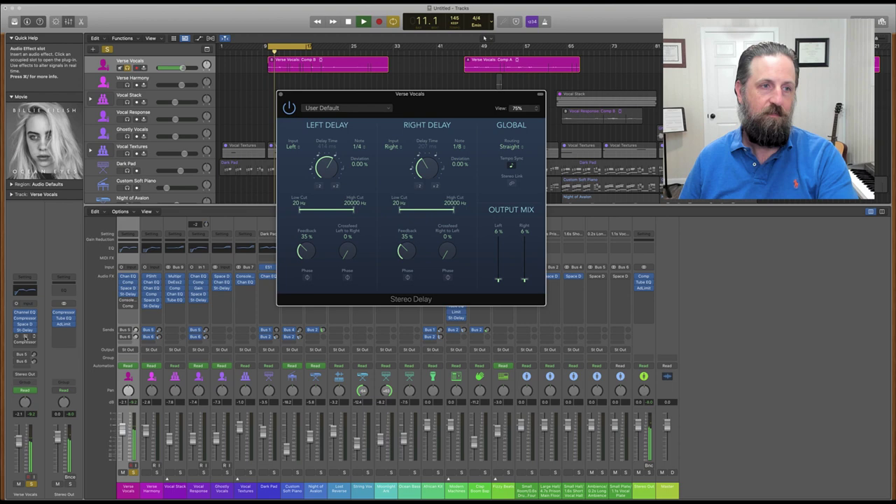
{"action": "key", "text": "space"}
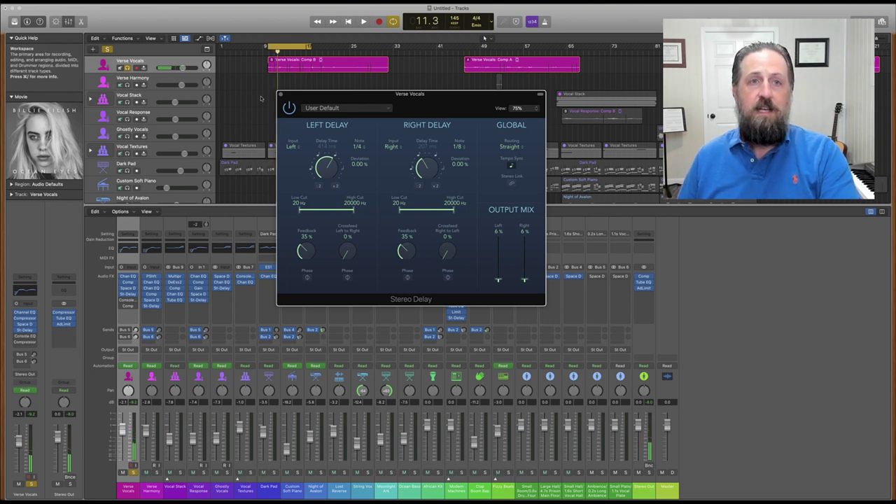
{"action": "left_click", "coordinate": [281, 94]}
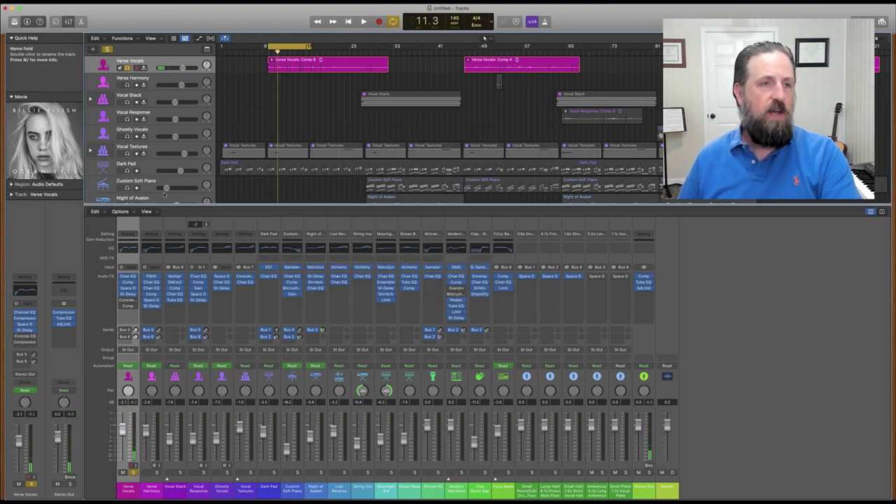
Open the Verse Vocals Vintage Console EQ and play the loop twice to audition it.
{"action": "left_click", "coordinate": [26, 336]}
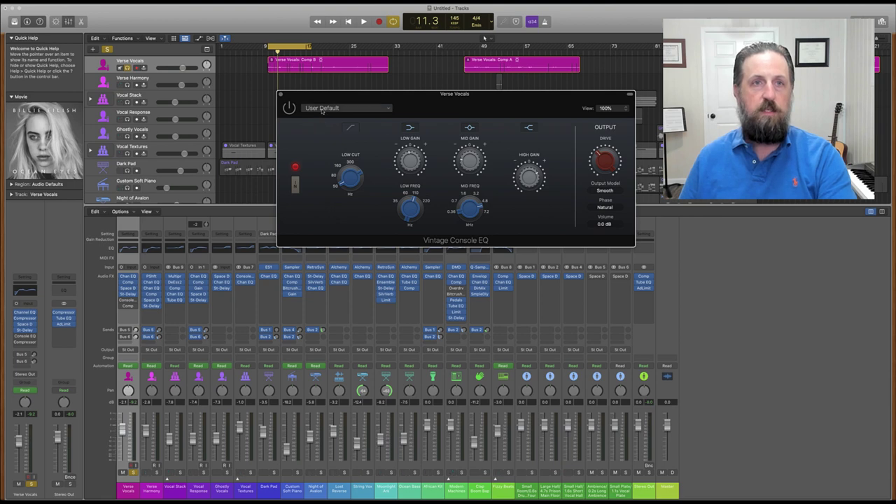
{"action": "key", "text": "space"}
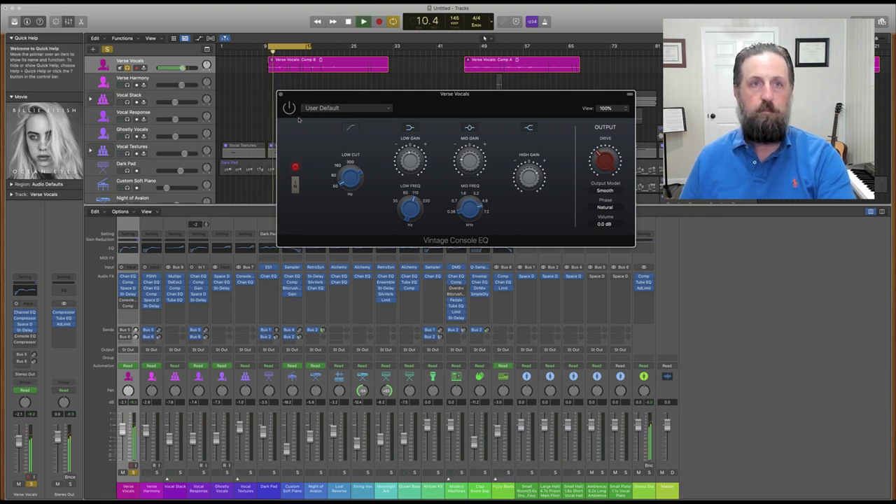
{"action": "key", "text": "space"}
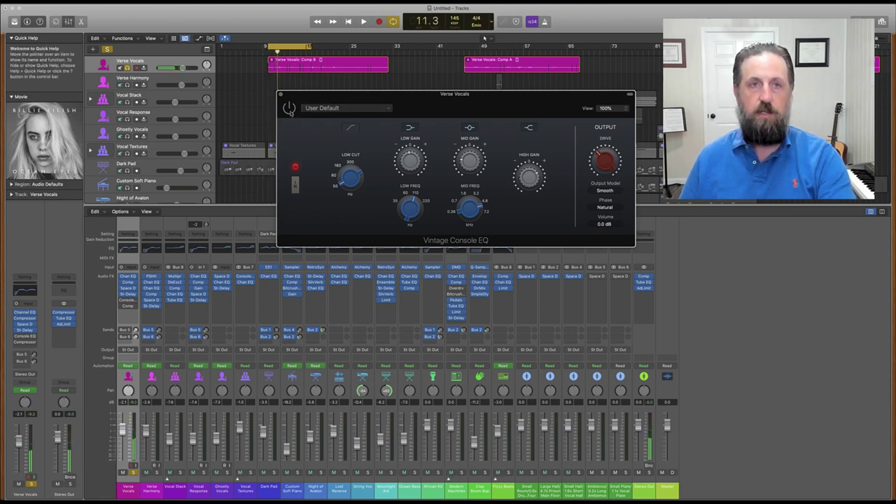
{"action": "key", "text": "space"}
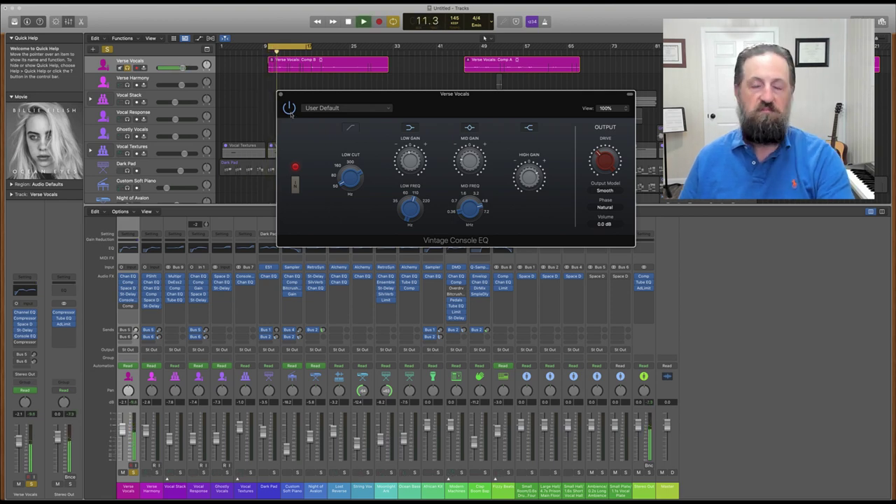
{"action": "key", "text": "space"}
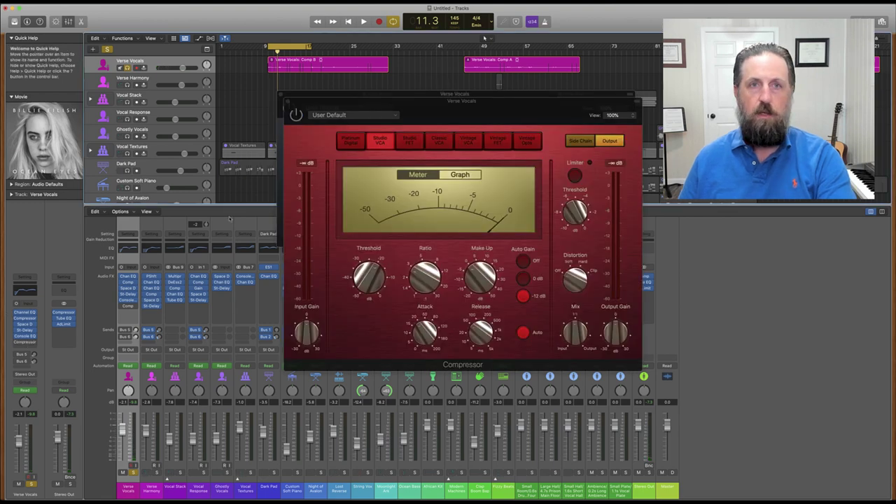
Play the Verse Vocals twice to hear the Studio VCA Compressor, then close it.
{"action": "left_click_drag", "start_coordinate": [324, 102], "coordinate": [206, 93]}
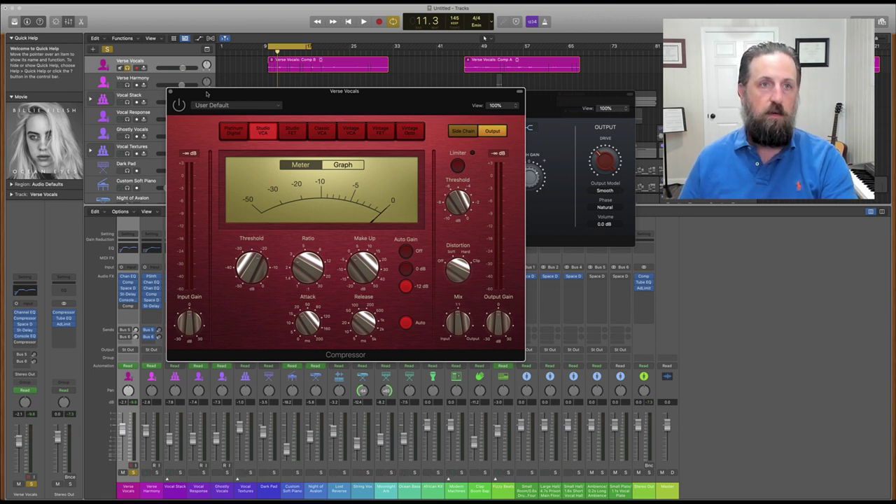
{"action": "key", "text": "space"}
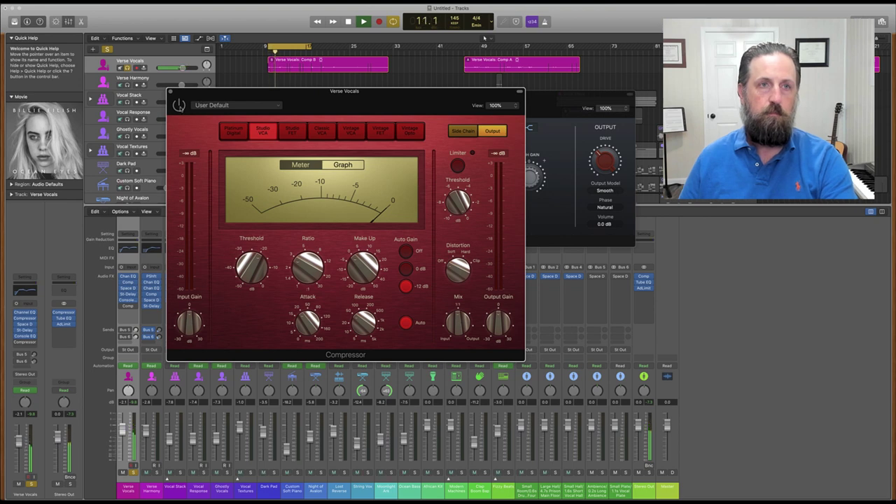
{"action": "key", "text": "space"}
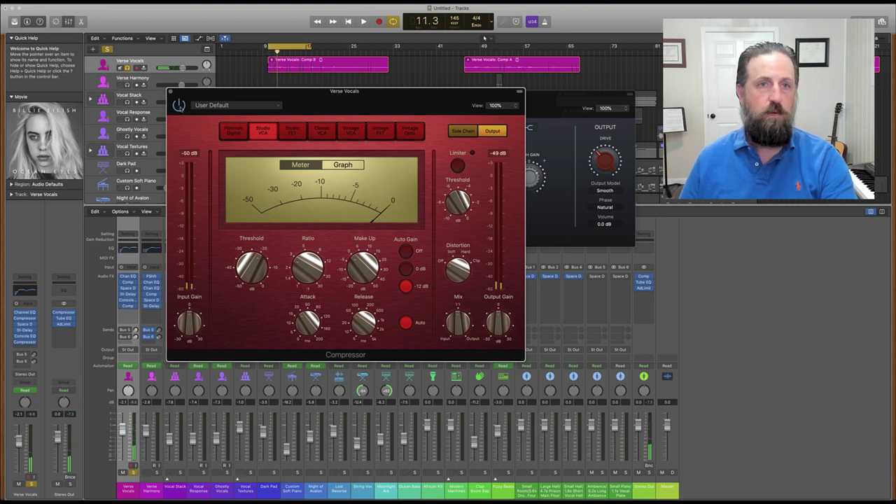
{"action": "key", "text": "space"}
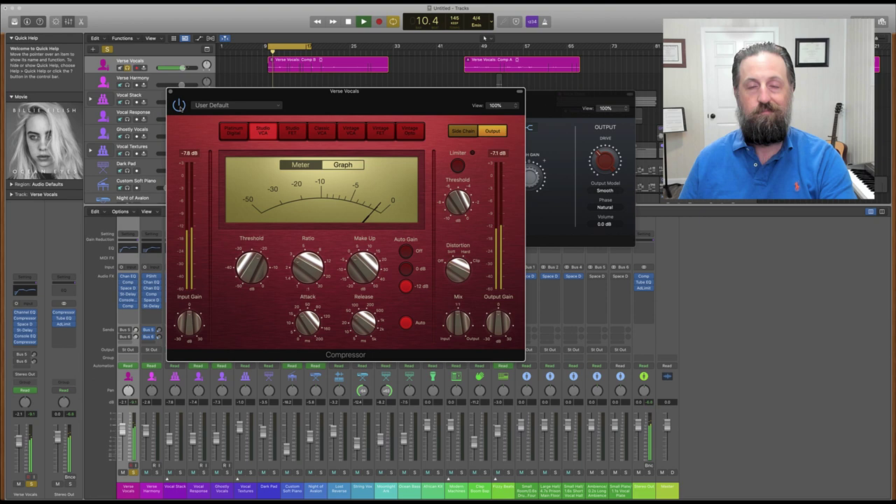
{"action": "key", "text": "space"}
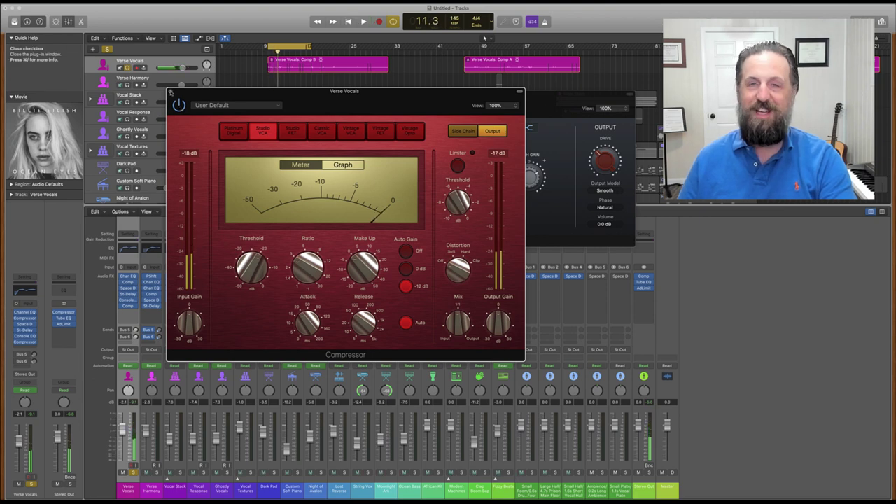
{"action": "left_click", "coordinate": [170, 92]}
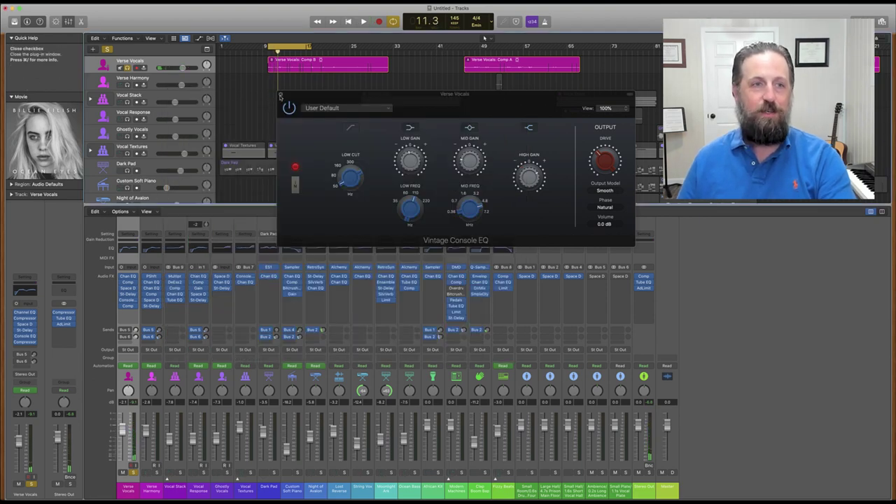
Close the Vintage Console EQ and play the soloed Verse Vocals with all effects.
{"action": "left_click", "coordinate": [280, 95]}
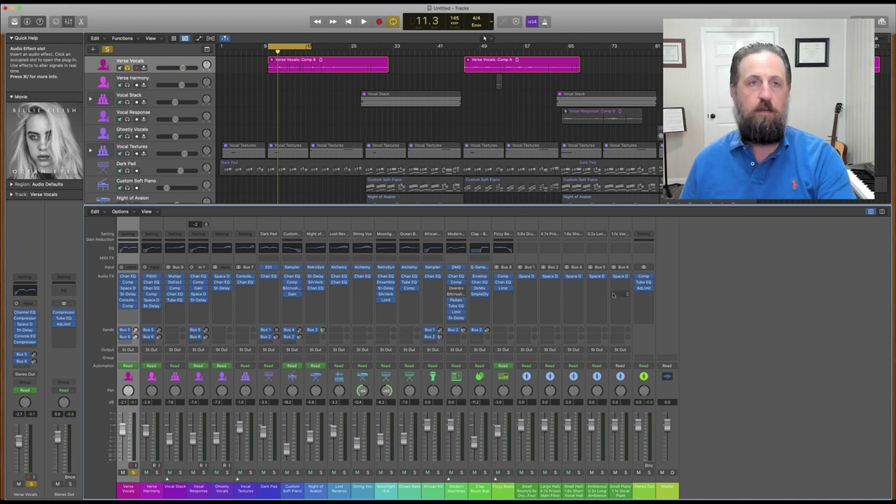
{"action": "key", "text": "space"}
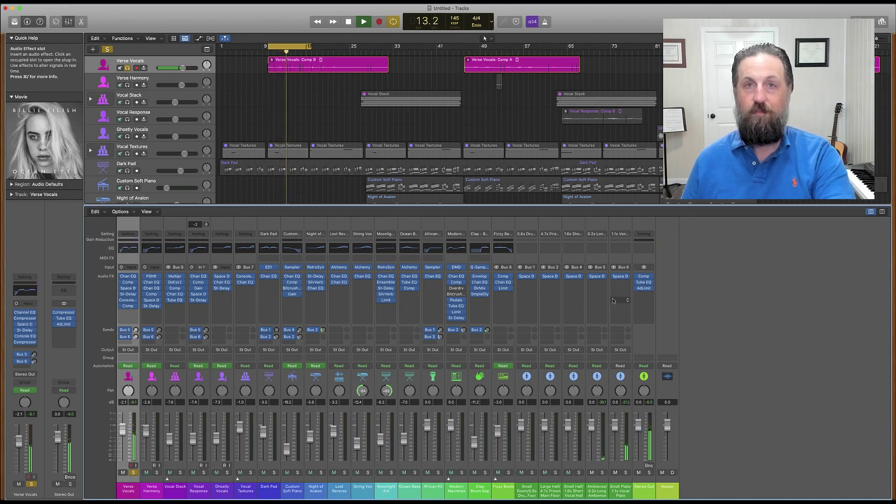
{"action": "key", "text": "space"}
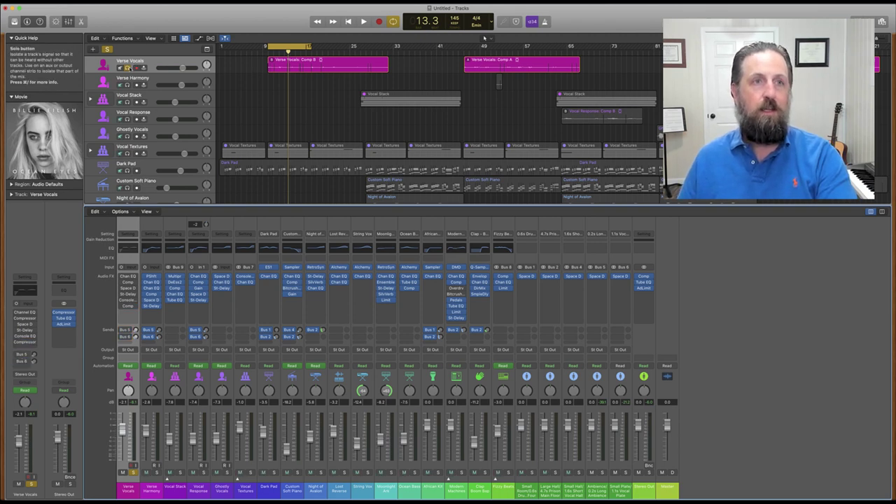
Turn off Solo on Verse Vocals and play the effected vocal in the full mix.
{"action": "left_click", "coordinate": [127, 67]}
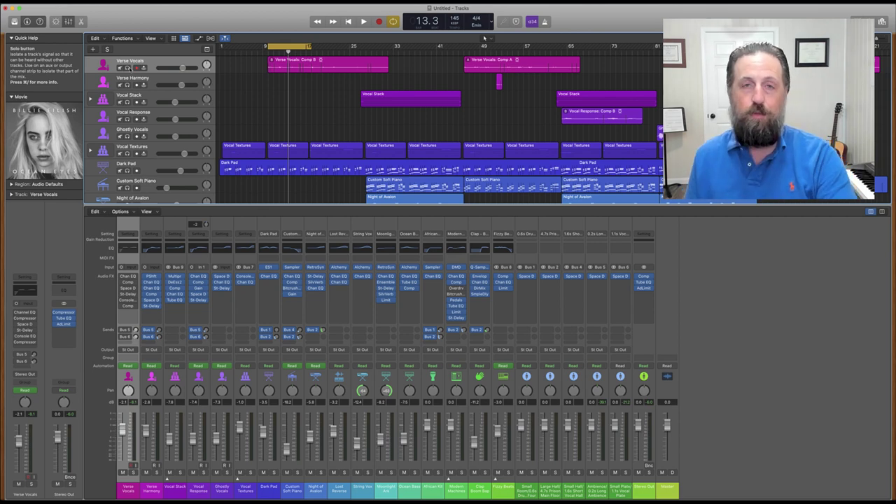
{"action": "key", "text": "space"}
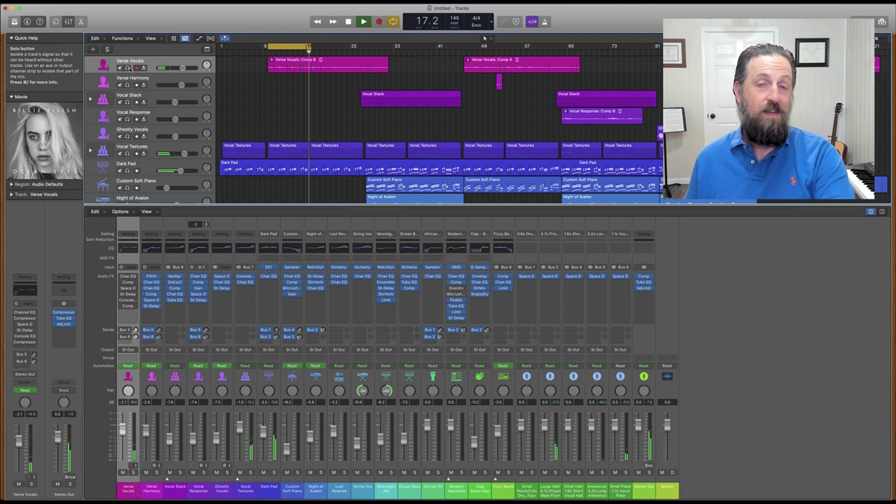
{"action": "key", "text": "space"}
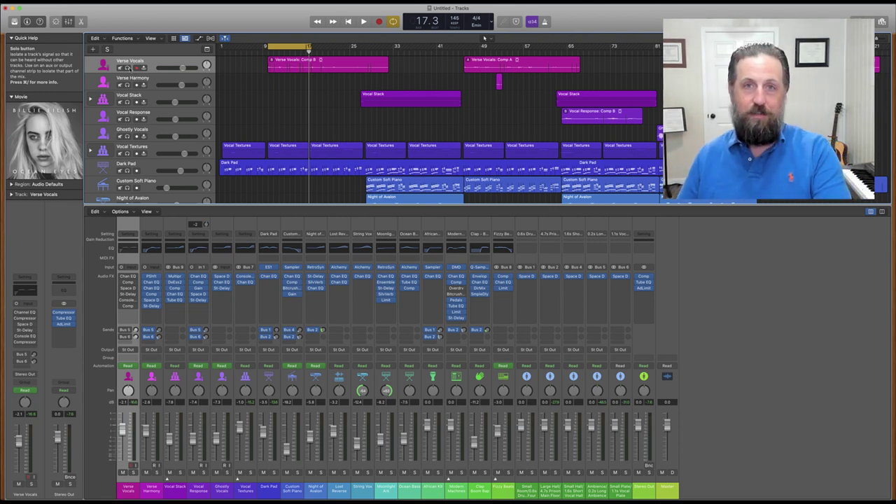
{"action": "key", "text": "space"}
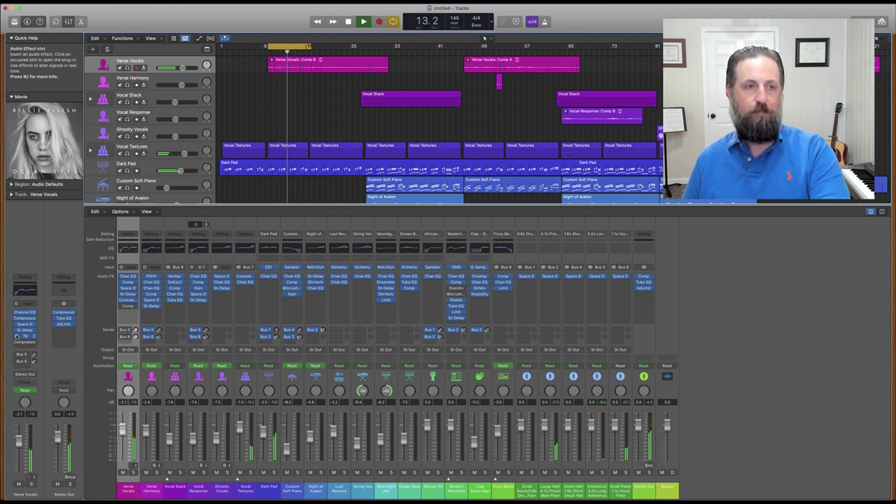
{"action": "left_click", "coordinate": [17, 319]}
{"action": "left_click", "coordinate": [17, 319]}
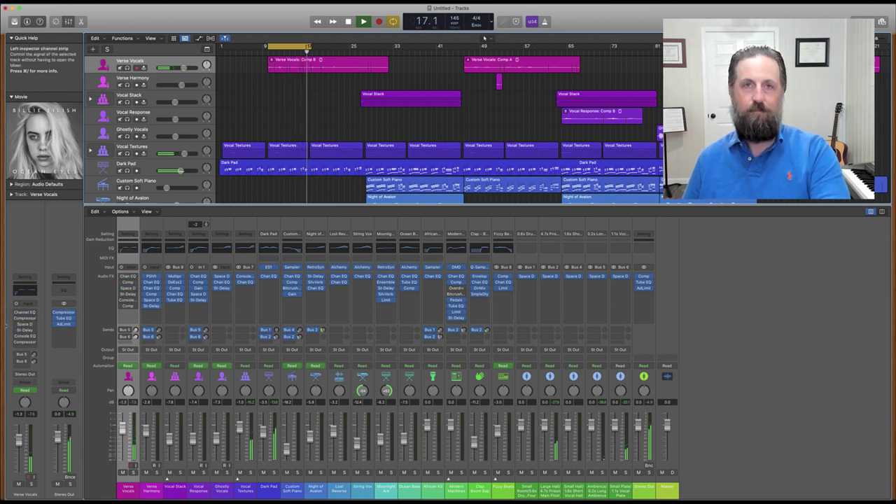
{"action": "key", "text": "space"}
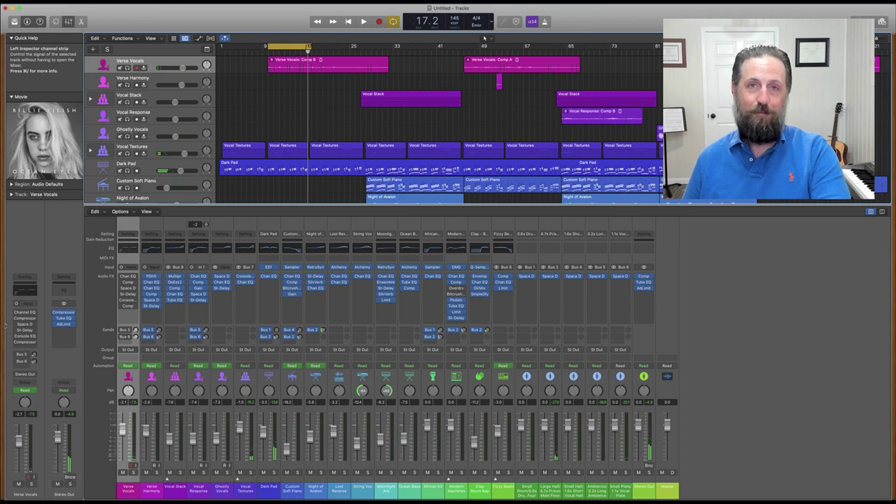